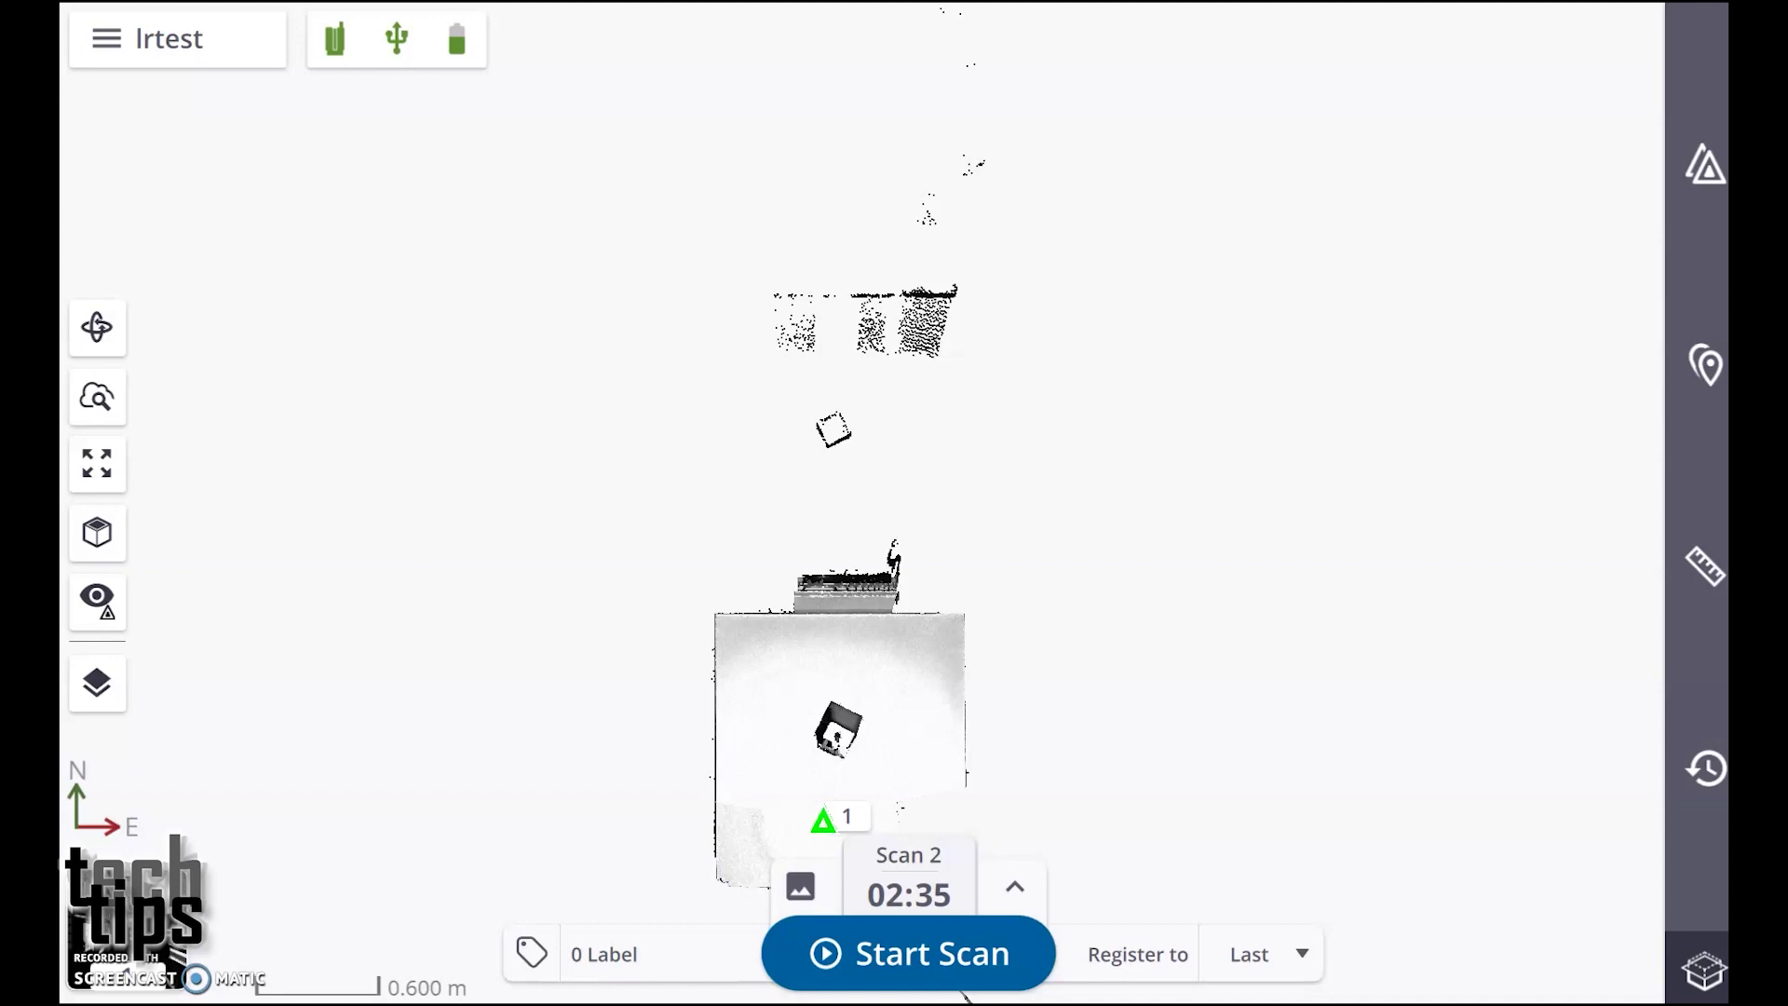
- Open the Scanner settings page for TRIMBLE-X7-02688 from the scanner status overview
{"action": "left_click", "coordinate": [106, 38]}
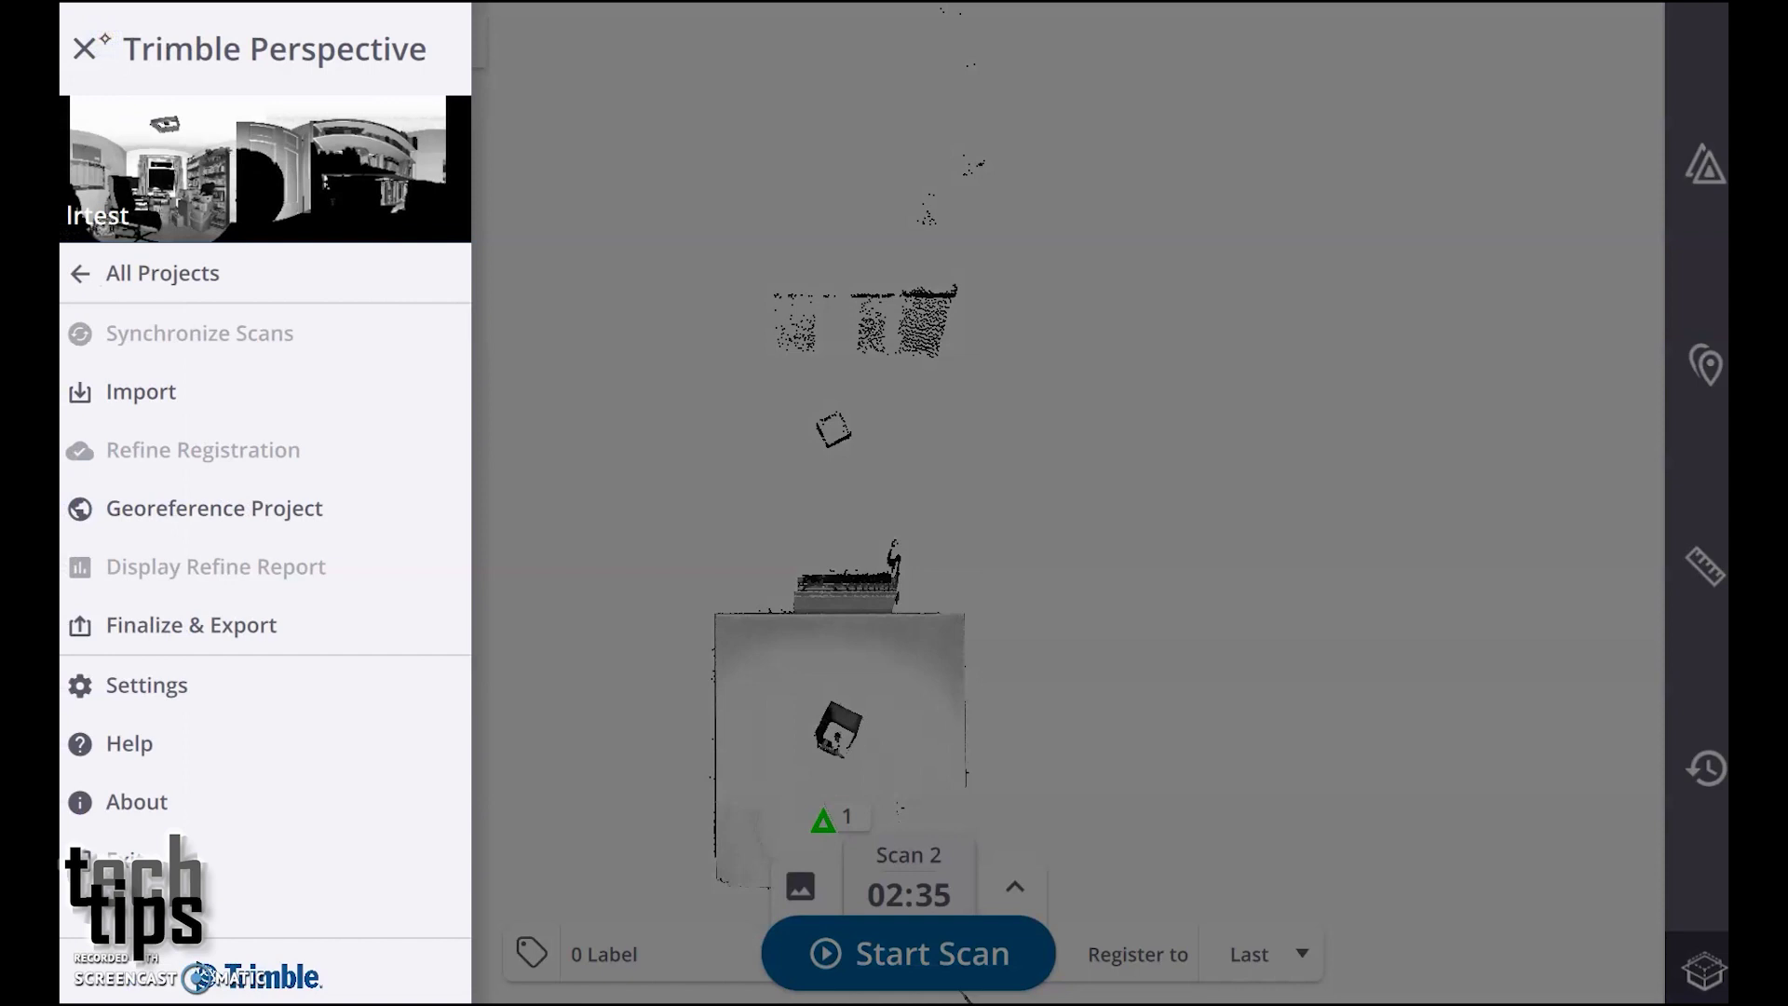
{"action": "left_click", "coordinate": [165, 685]}
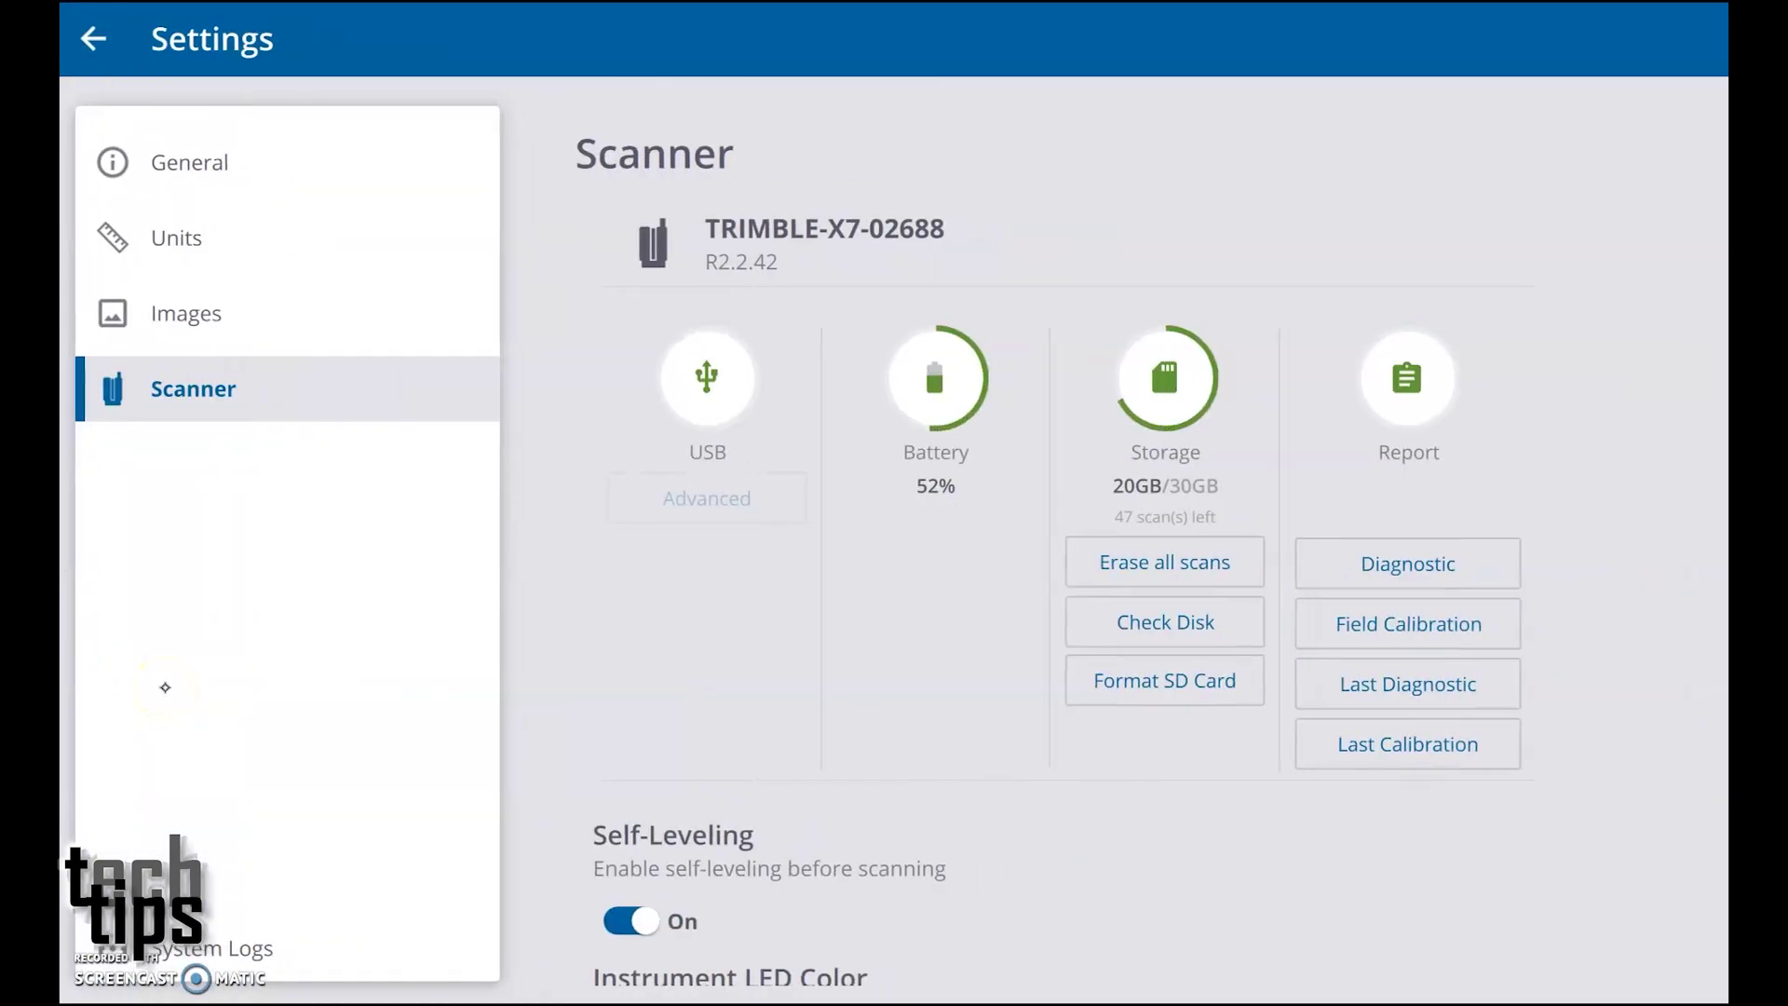
{"action": "left_click", "coordinate": [92, 37]}
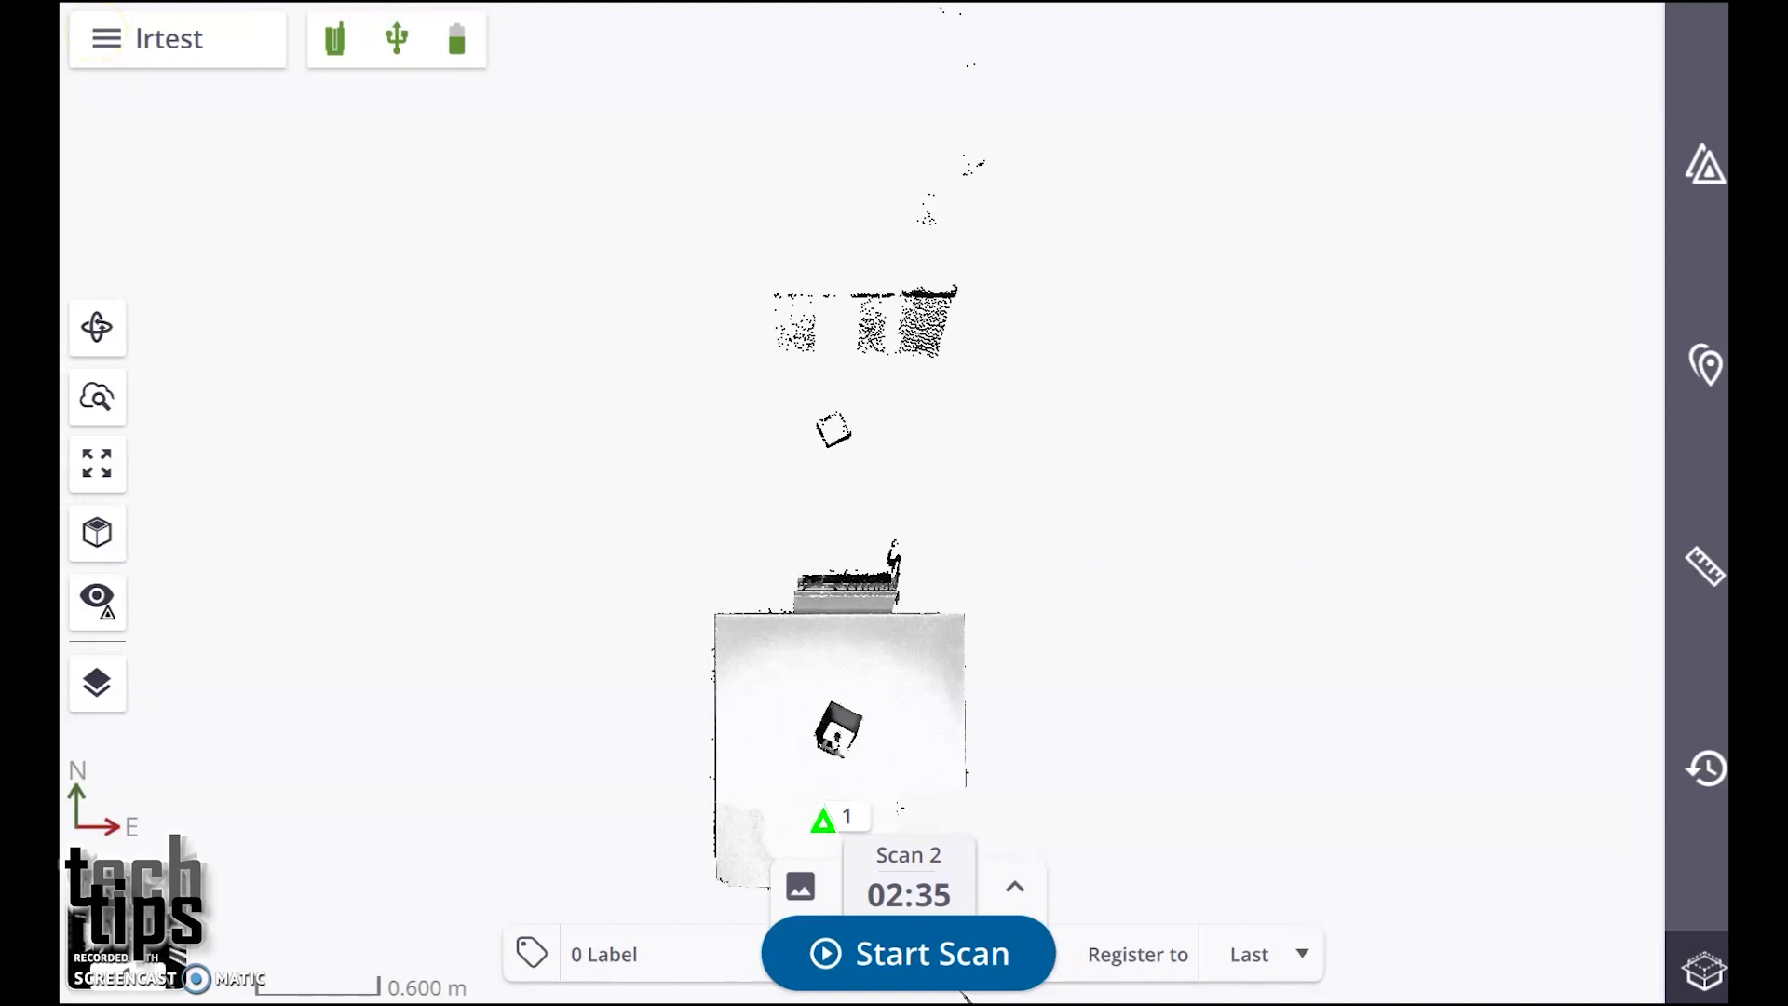
{"action": "left_click", "coordinate": [391, 42]}
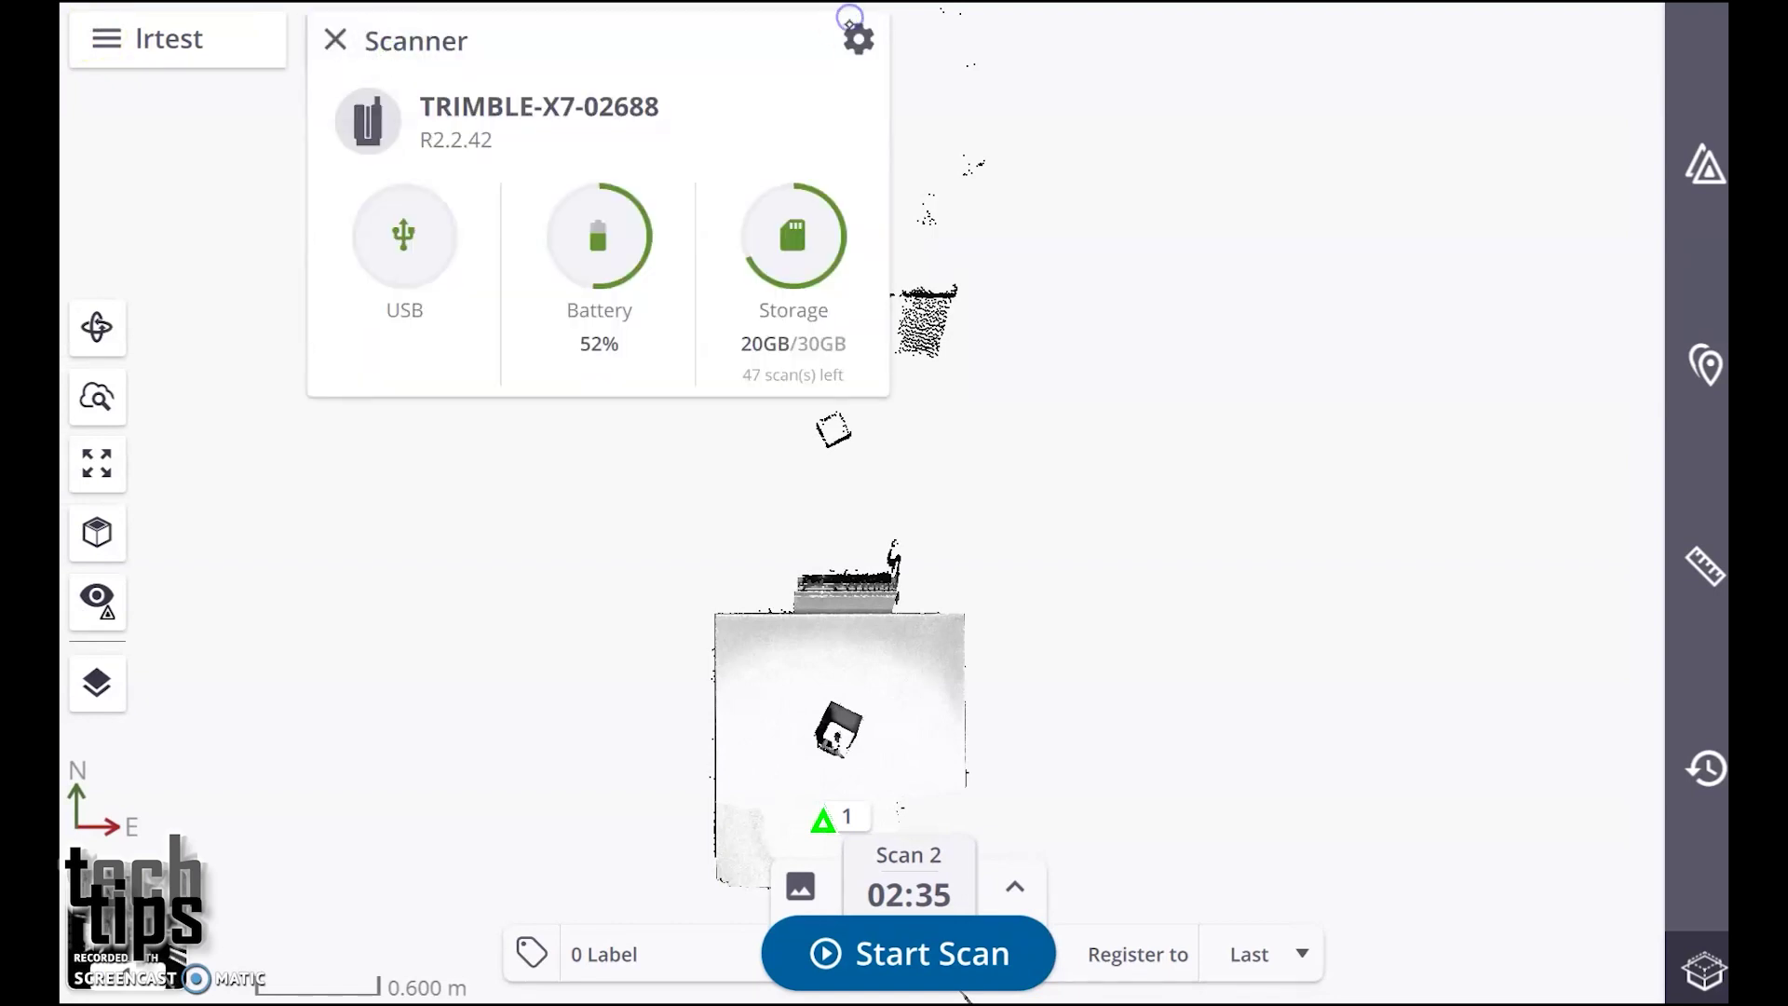
{"action": "left_click", "coordinate": [859, 39]}
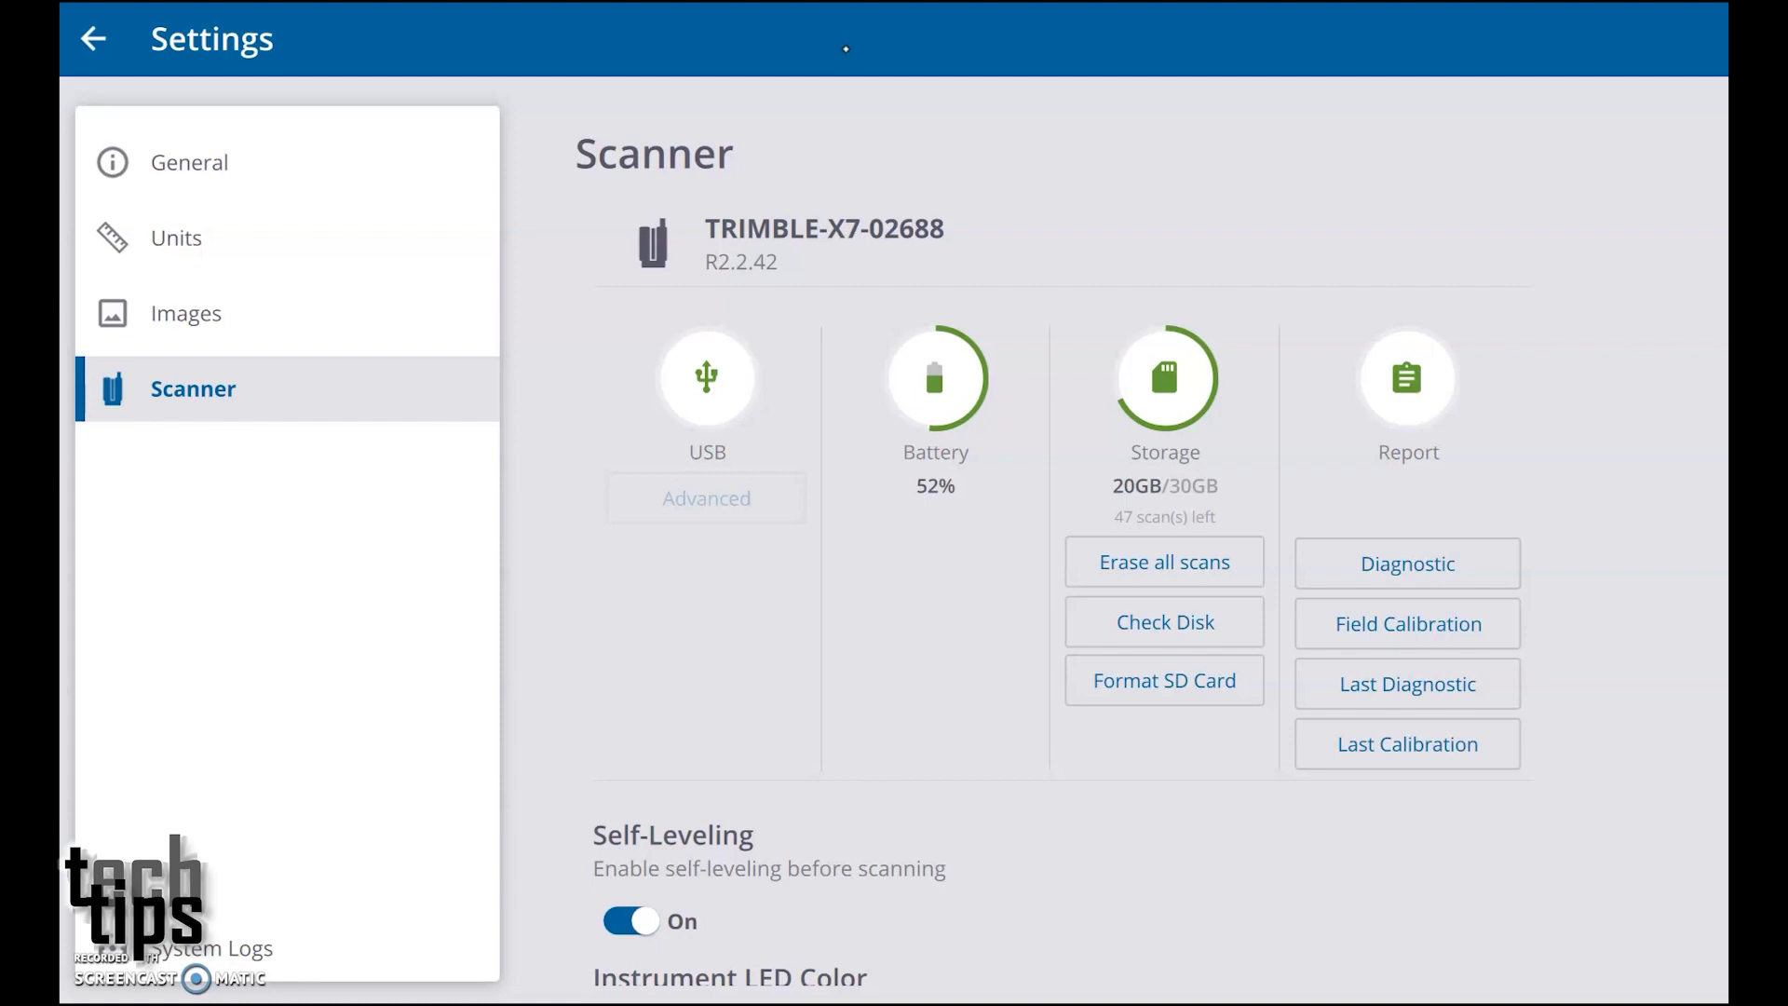
- Generate the Field Calibration report from the Report options and open it as a PDF
{"action": "left_click", "coordinate": [1414, 627]}
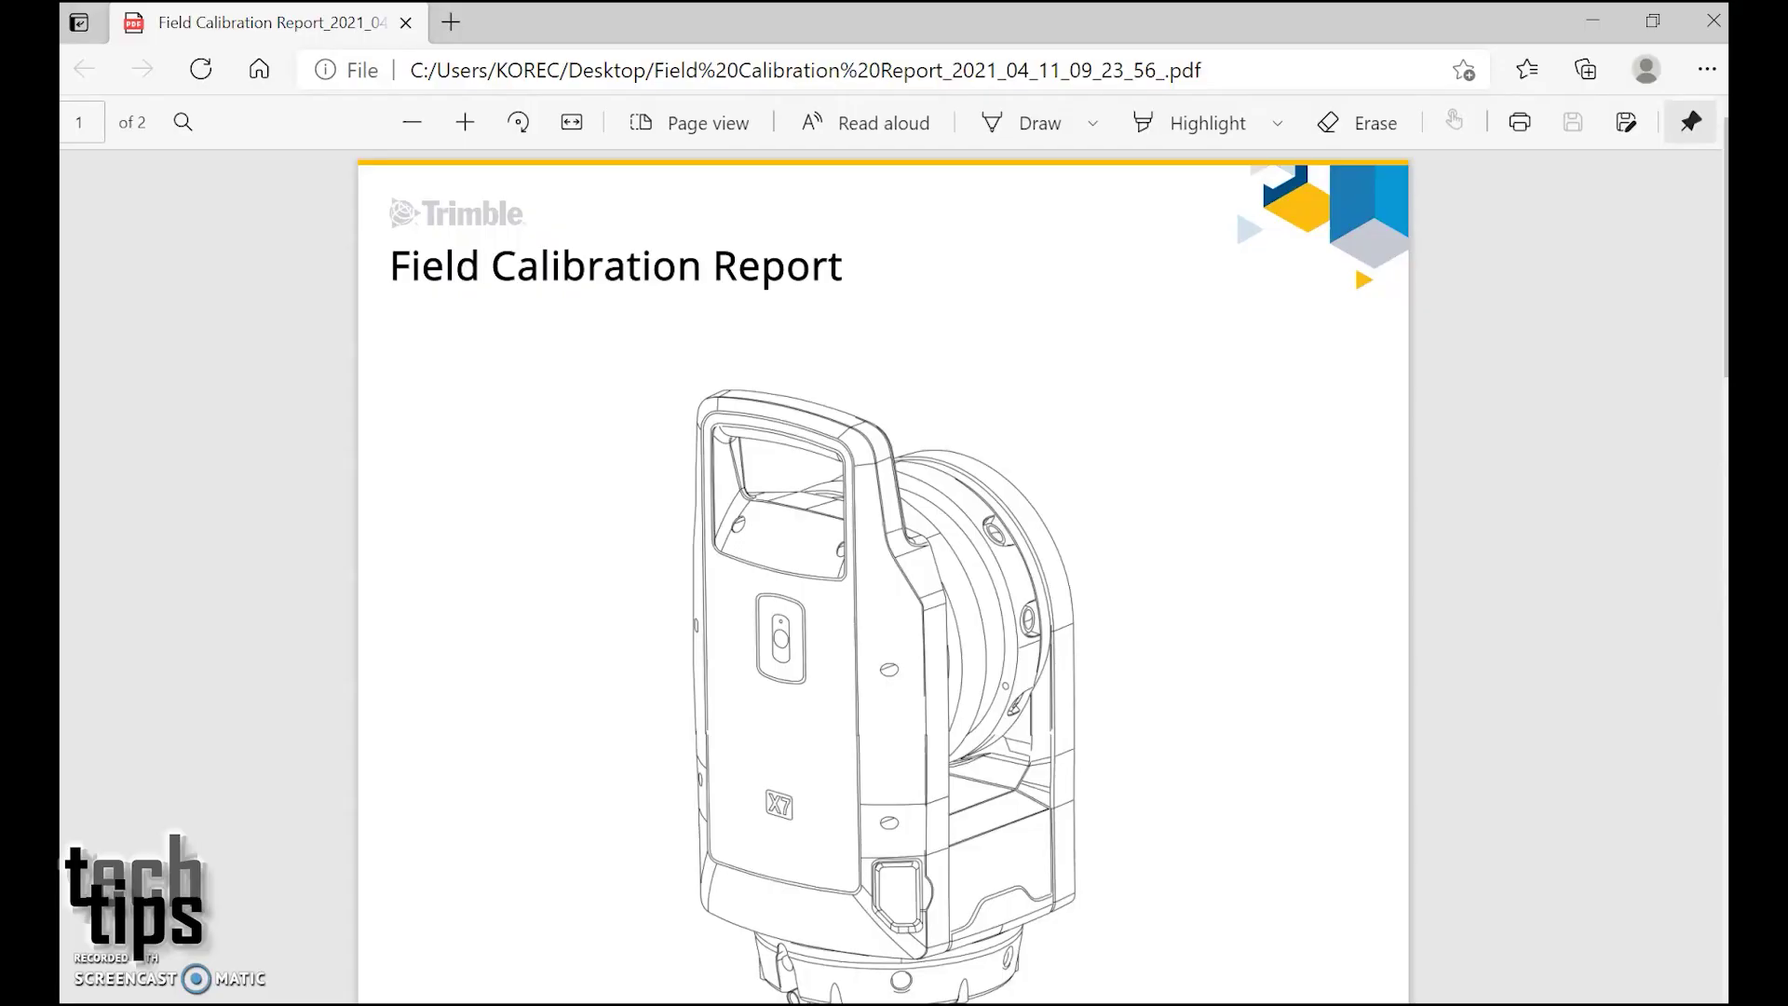
{"action": "scroll", "coordinate": [884, 576], "scroll_direction": "down", "scroll_amount": 1}
{"action": "scroll", "coordinate": [885, 575], "scroll_direction": "down", "scroll_amount": 2}
{"action": "scroll", "coordinate": [884, 577], "scroll_direction": "down", "scroll_amount": 2}
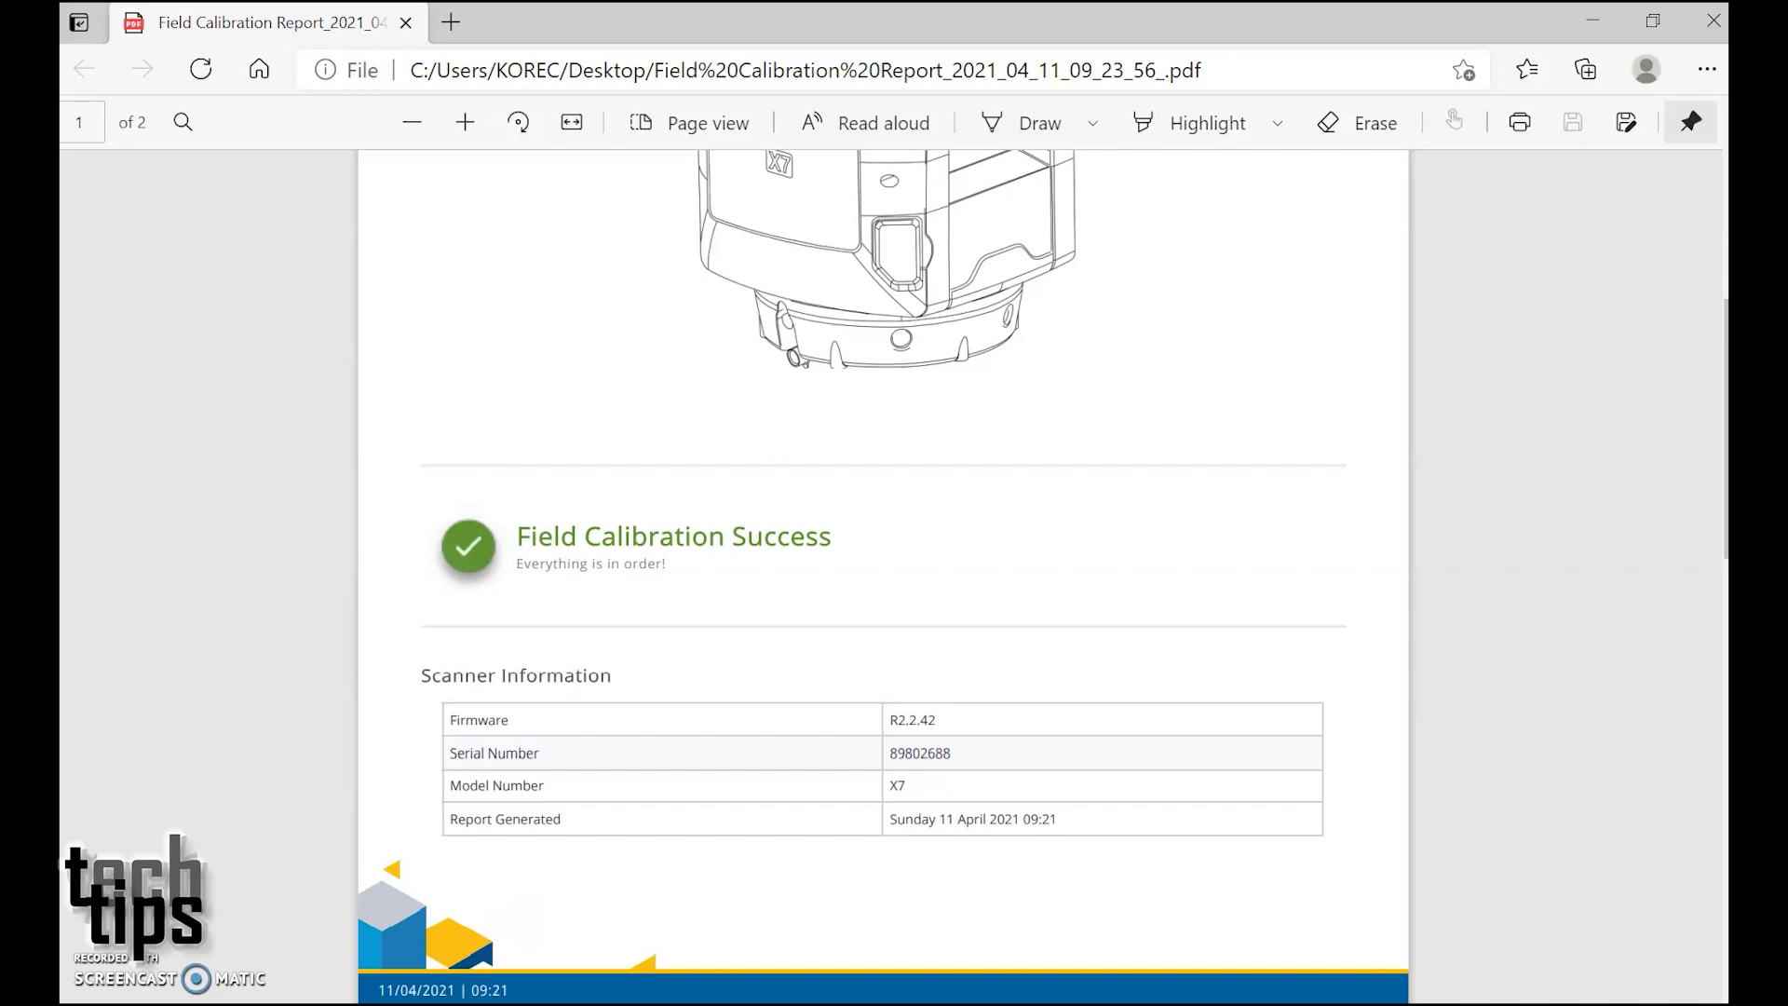
{"action": "scroll", "coordinate": [884, 558], "scroll_direction": "down", "scroll_amount": 3}
{"action": "scroll", "coordinate": [884, 560], "scroll_direction": "down", "scroll_amount": 2}
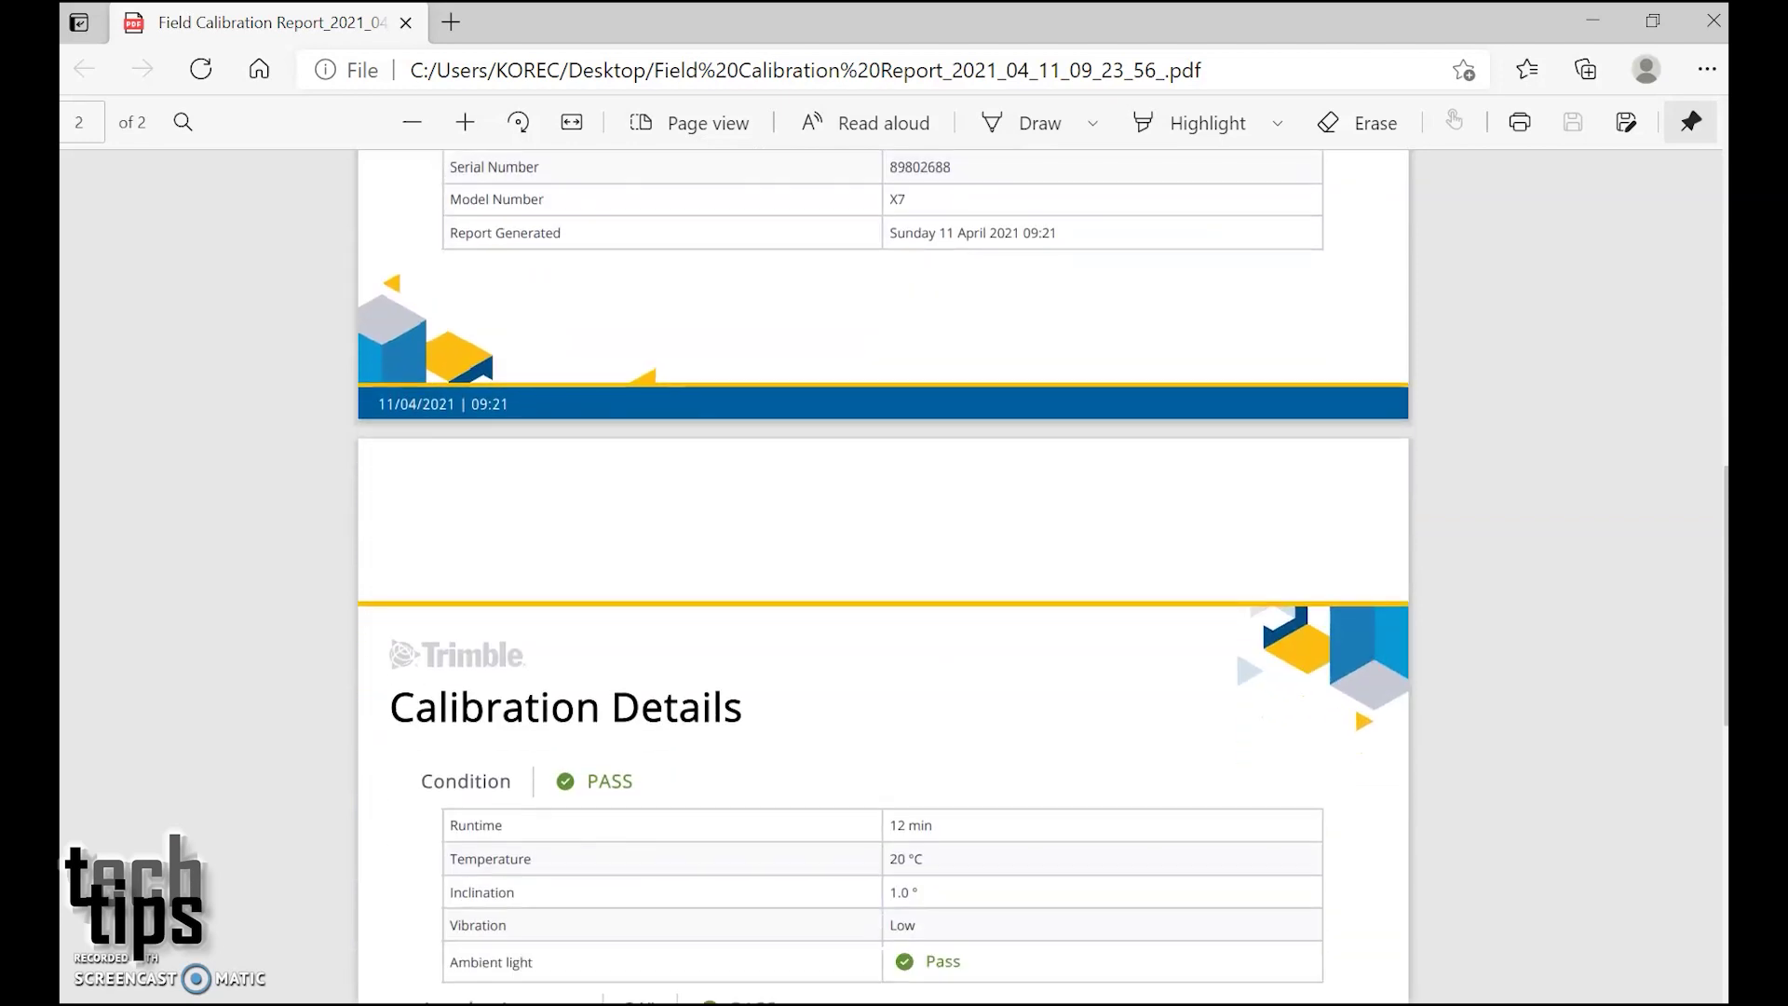
{"action": "scroll", "coordinate": [882, 559], "scroll_direction": "down", "scroll_amount": 1}
{"action": "scroll", "coordinate": [884, 560], "scroll_direction": "down", "scroll_amount": 3}
{"action": "scroll", "coordinate": [883, 559], "scroll_direction": "down", "scroll_amount": 1}
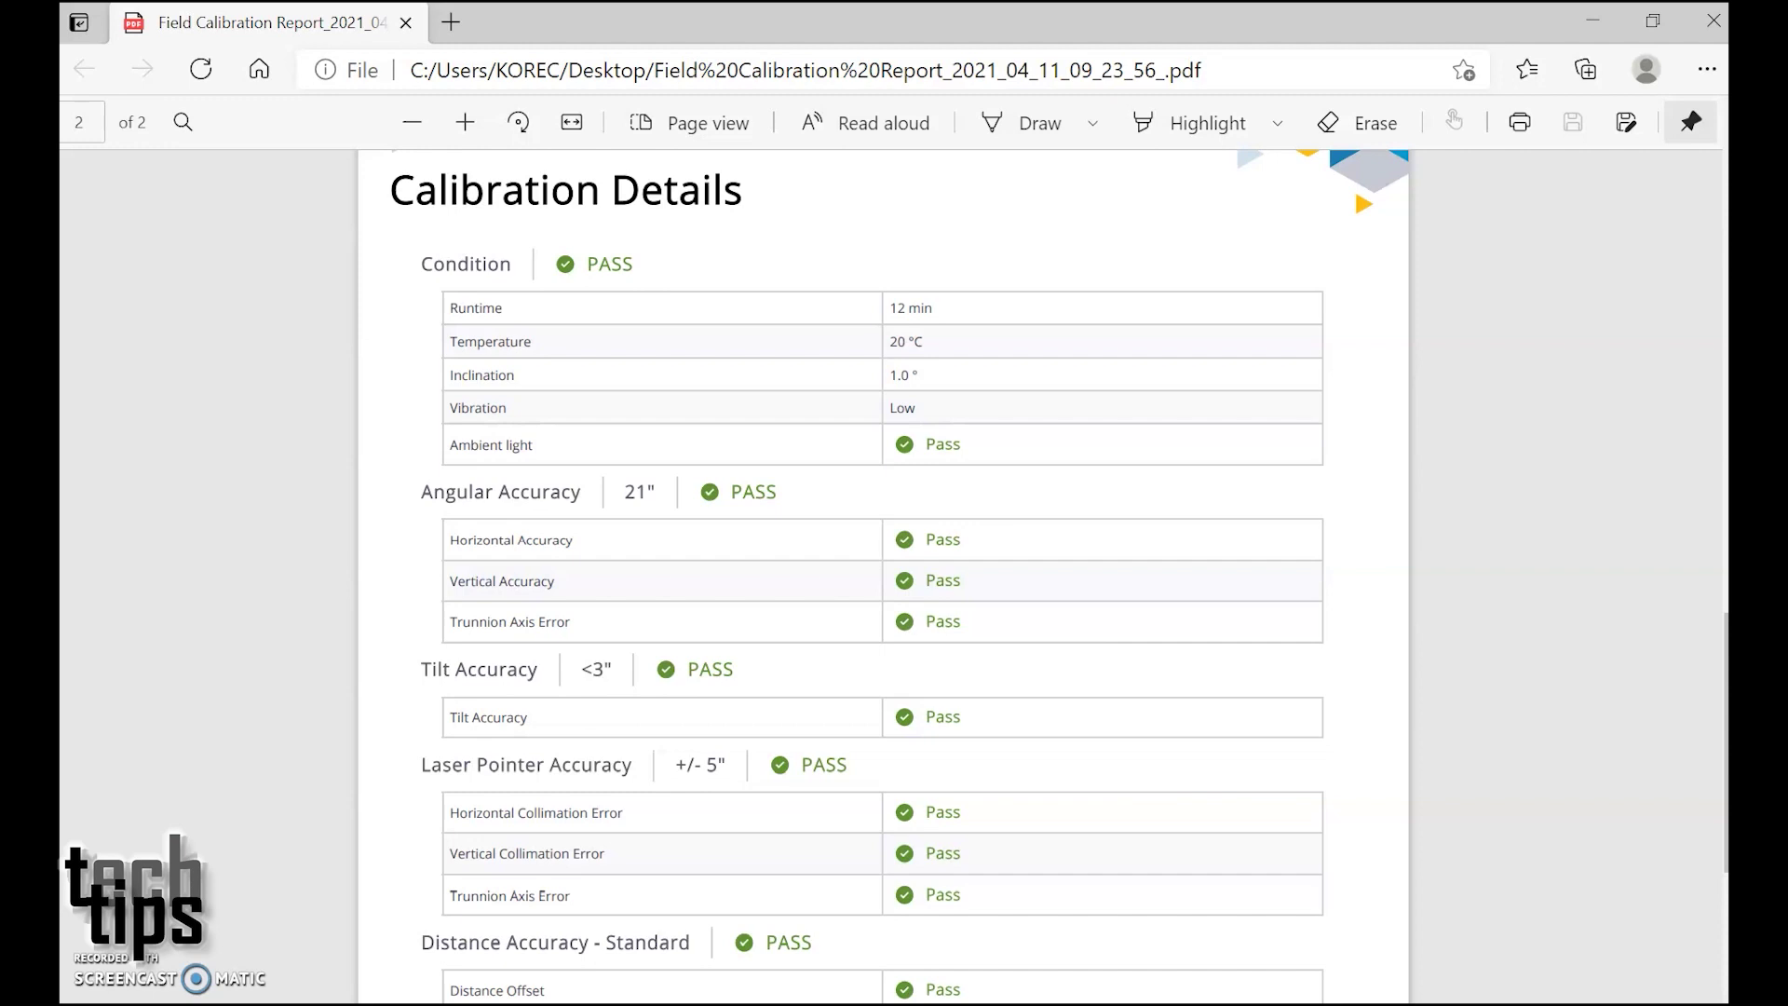
{"action": "scroll", "coordinate": [883, 559], "scroll_direction": "down", "scroll_amount": 1}
{"action": "scroll", "coordinate": [883, 559], "scroll_direction": "down", "scroll_amount": 2}
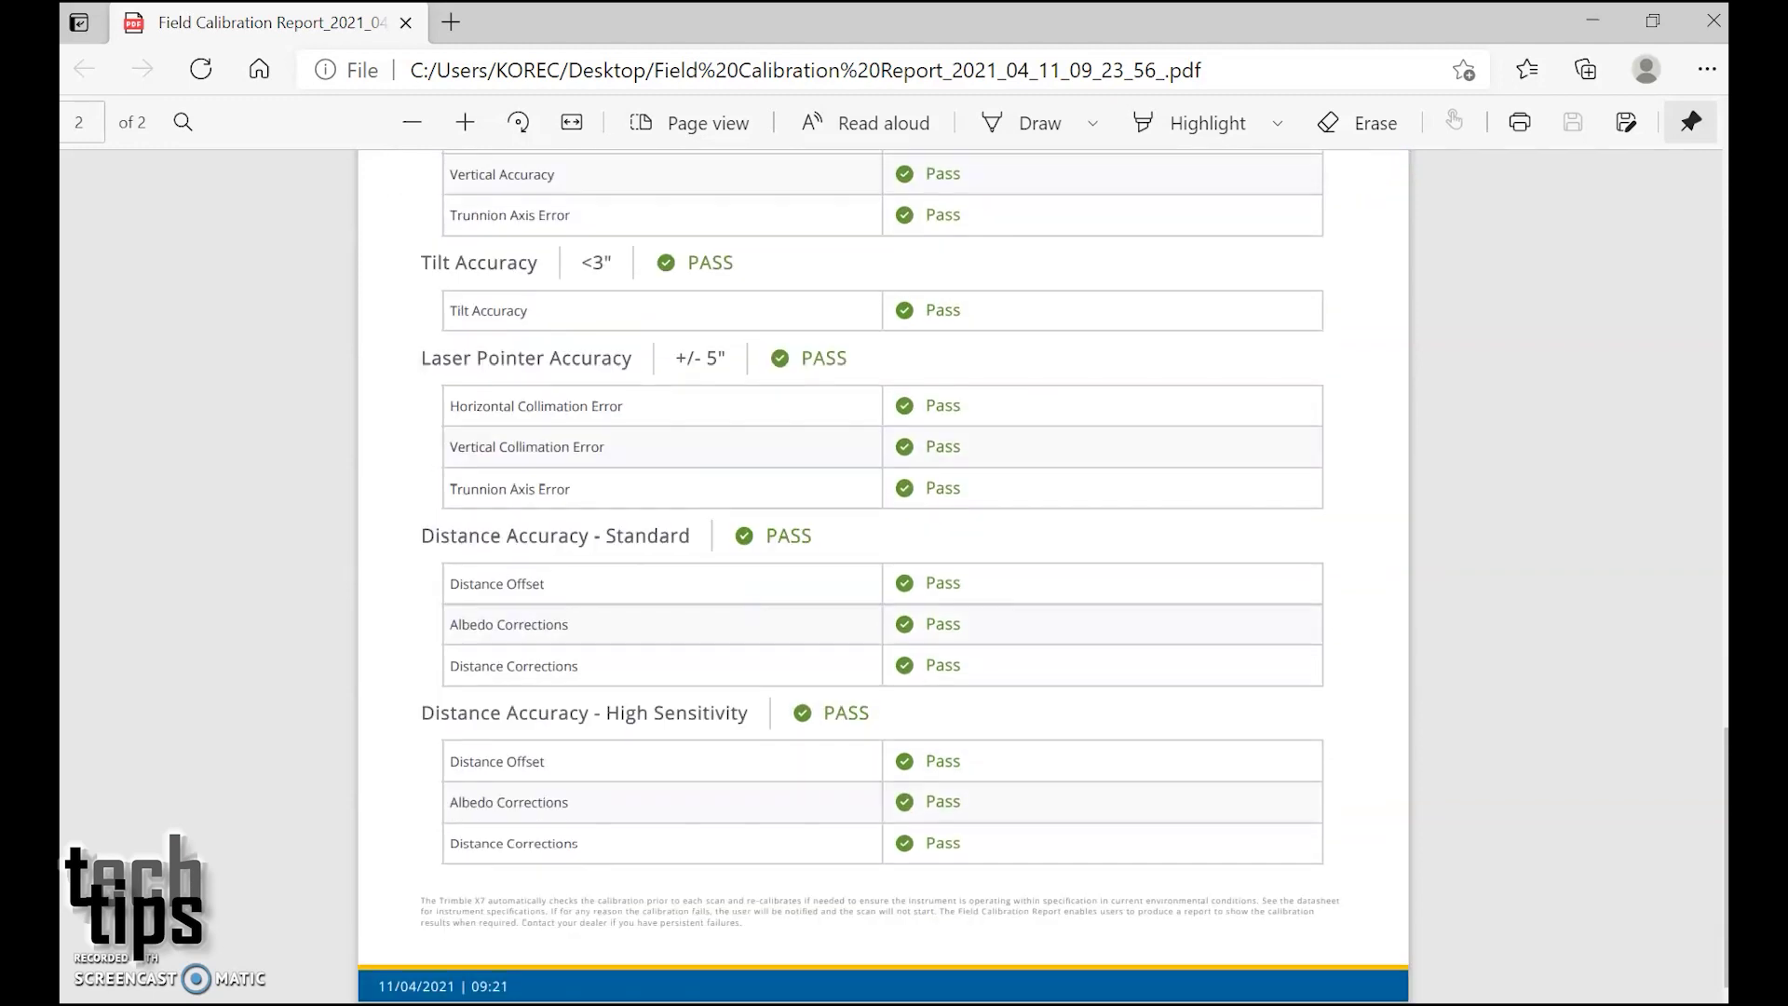
{"action": "scroll", "coordinate": [884, 577], "scroll_direction": "up", "scroll_amount": 2}
{"action": "scroll", "coordinate": [882, 577], "scroll_direction": "up", "scroll_amount": 2}
{"action": "scroll", "coordinate": [883, 576], "scroll_direction": "up", "scroll_amount": 1}
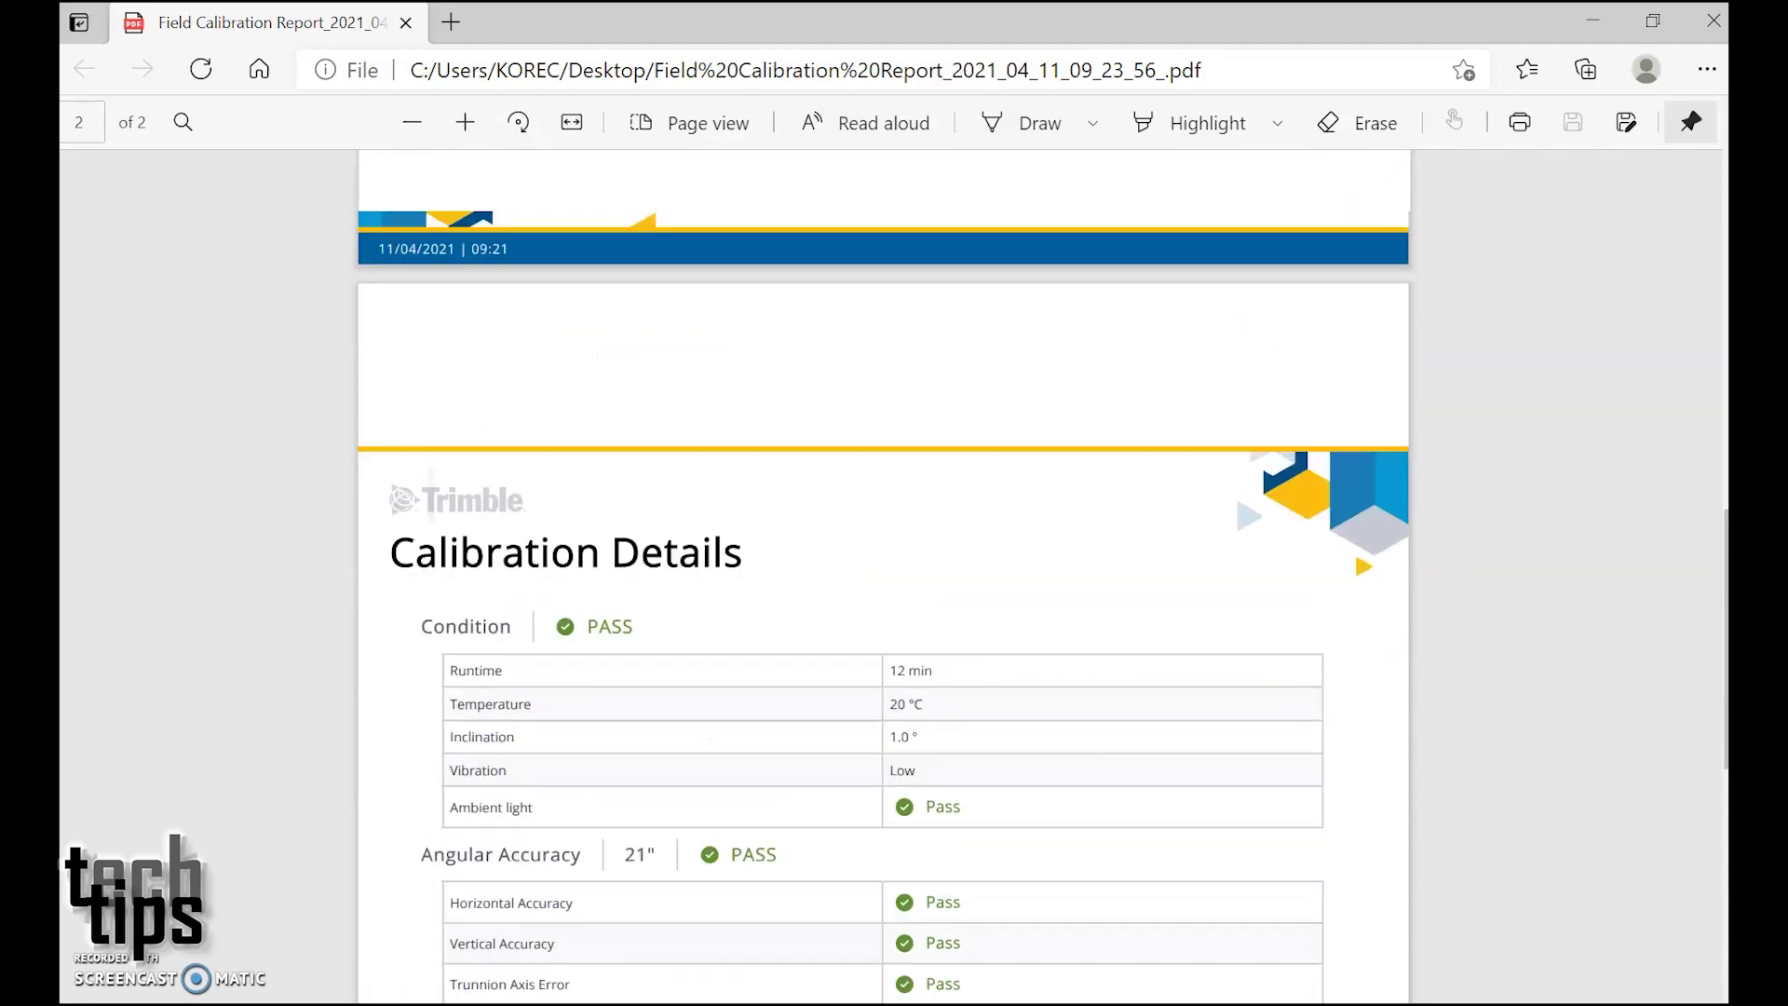
{"action": "scroll", "coordinate": [883, 576], "scroll_direction": "up", "scroll_amount": 2}
{"action": "scroll", "coordinate": [883, 578], "scroll_direction": "up", "scroll_amount": 3}
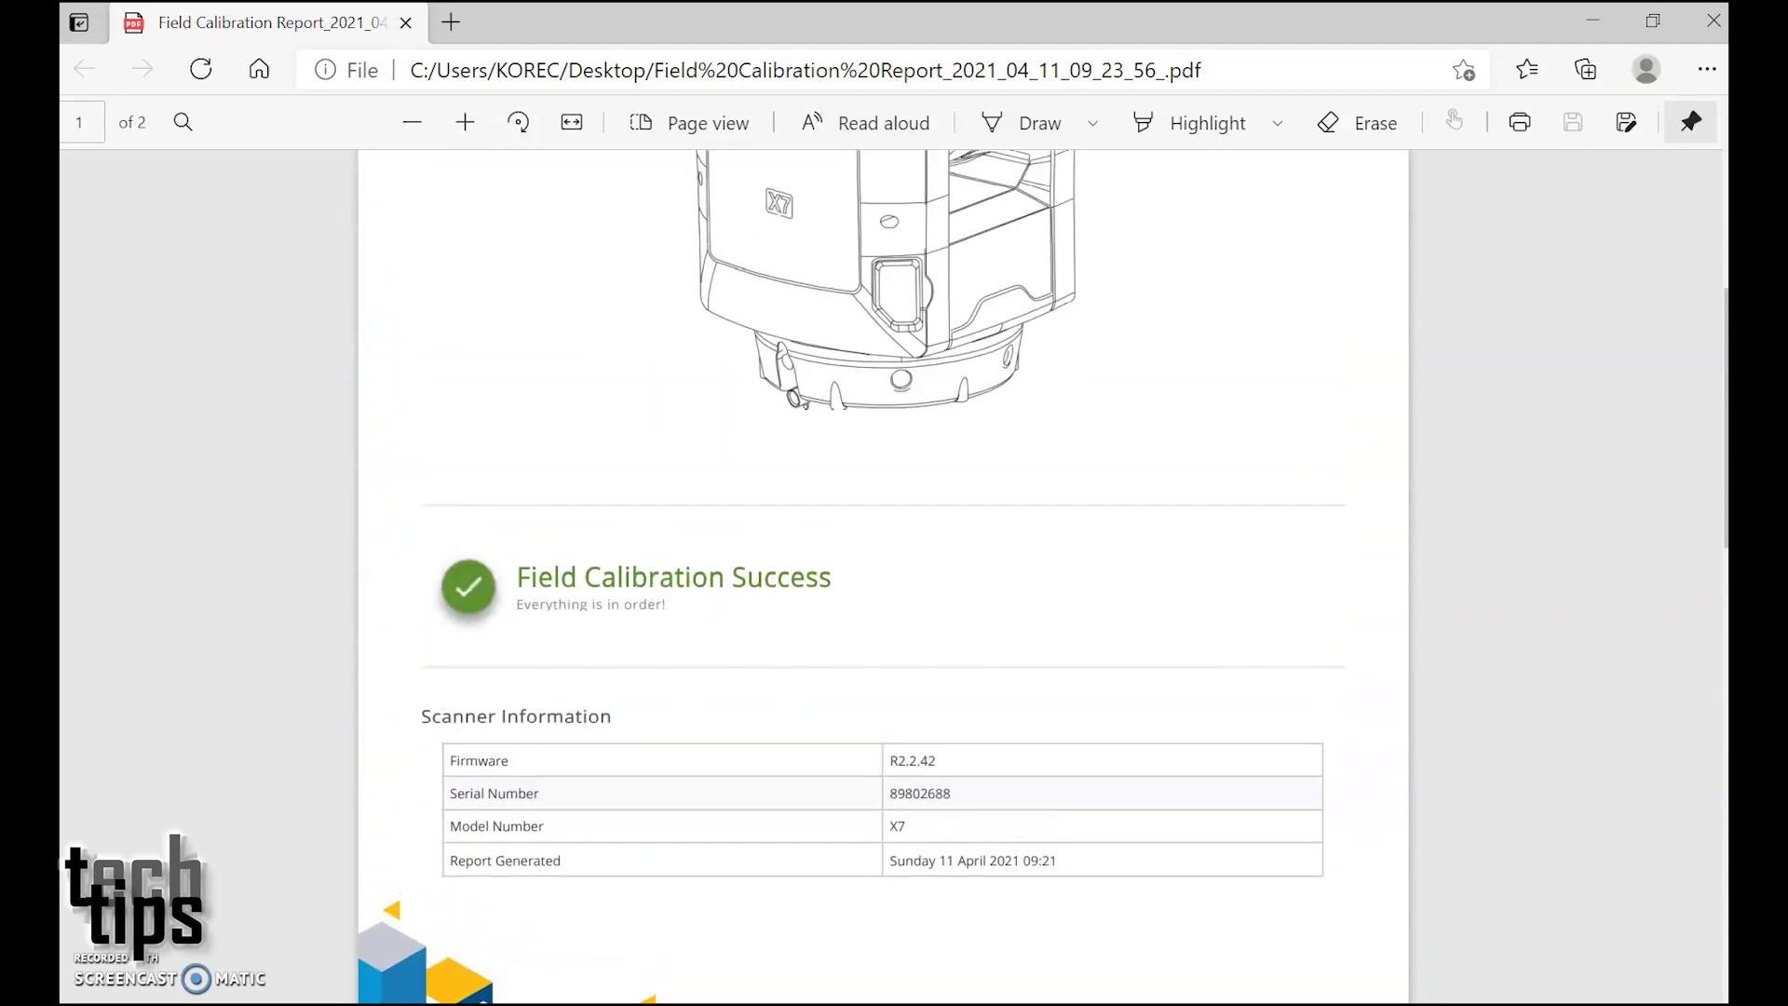